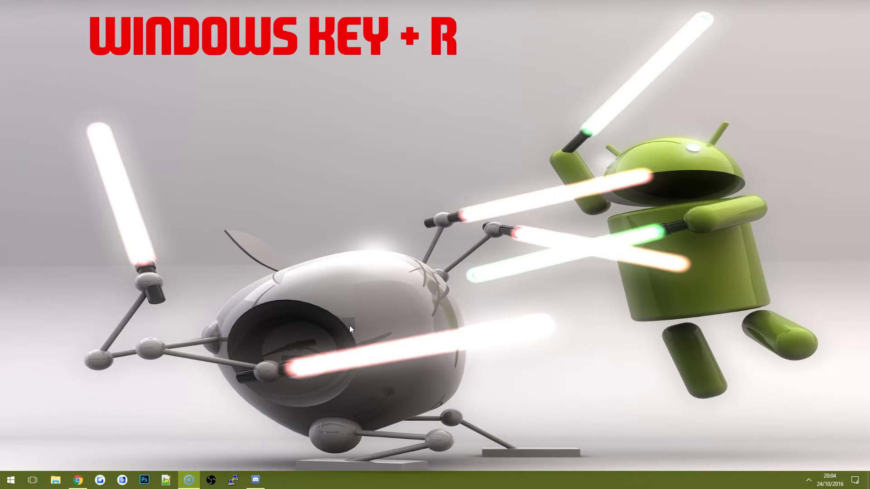
# Launch Steps Recorder by running the psr command from the Run prompt
pyautogui.press('super+r')
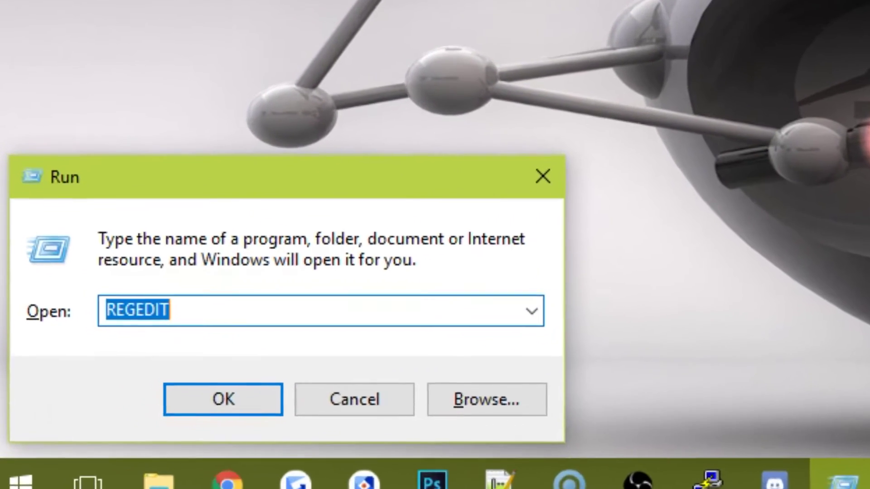
pyautogui.write('psre')
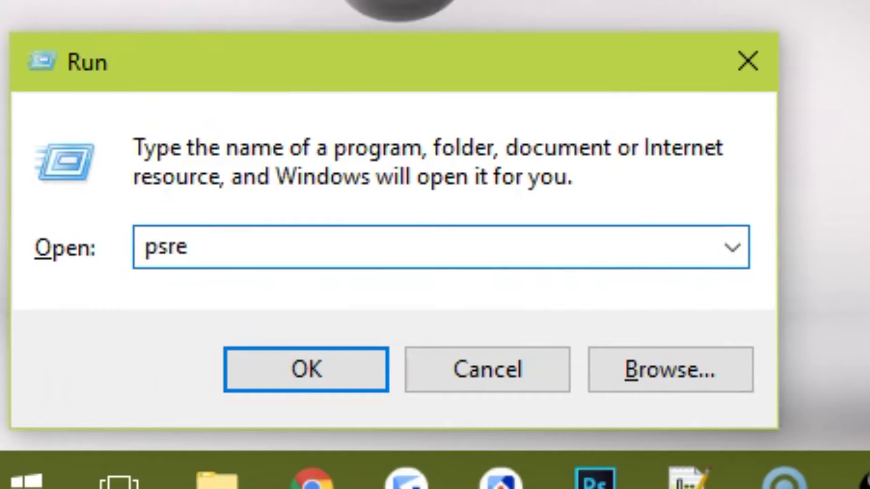
pyautogui.press('BackSpace')
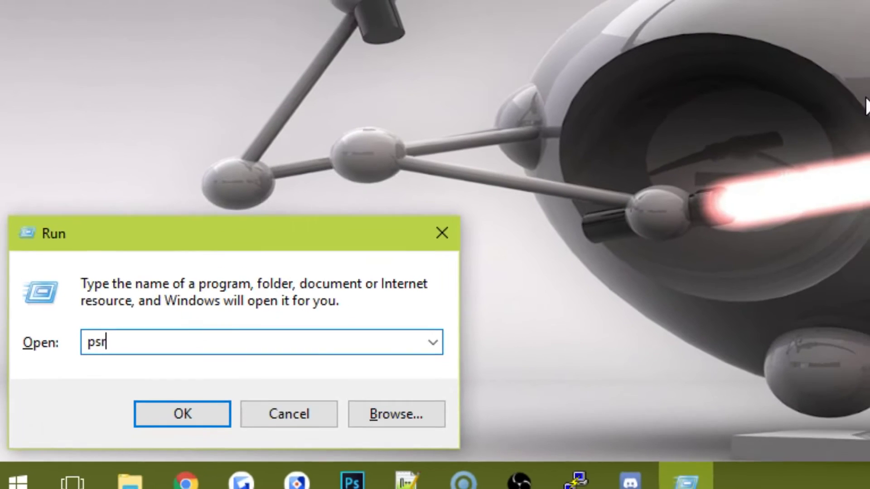
pyautogui.press('Return')
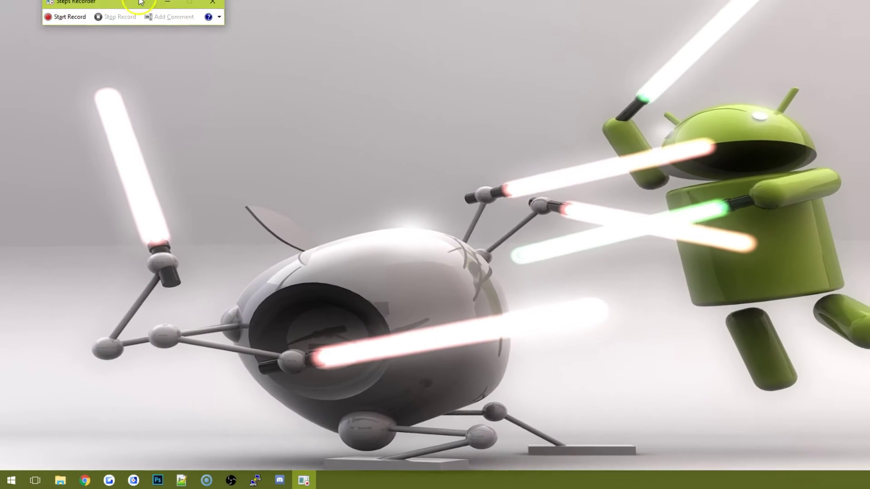
# Move the recorder bar to the top right of the screen and start recording
pyautogui.moveTo(141, 2); pyautogui.dragTo(691, 58)
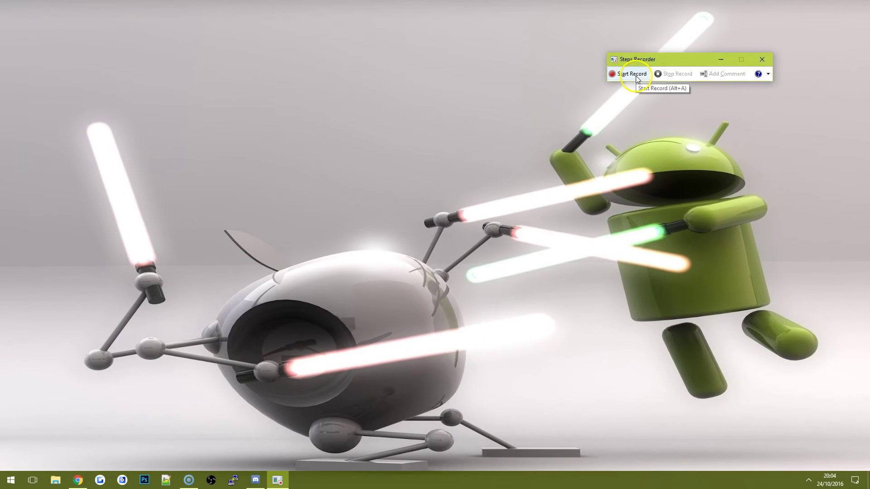
pyautogui.click(542, 105)
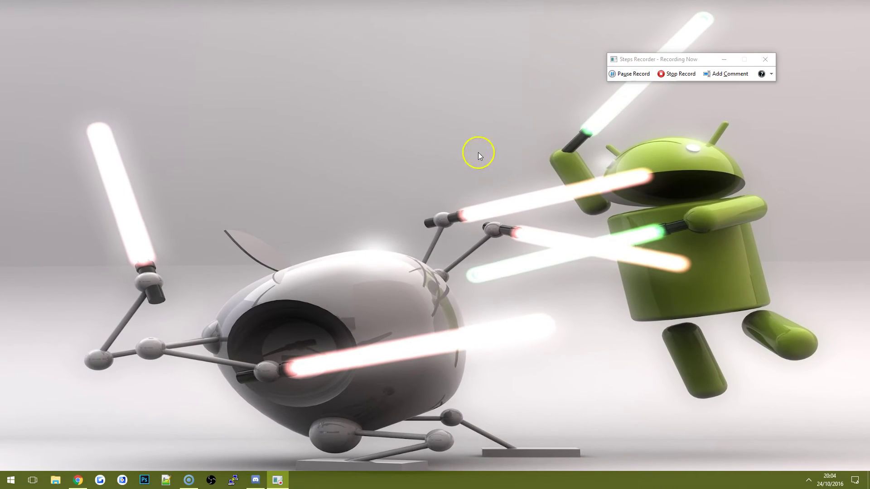
# Set the desktop background to the Power Symbol picture via Personalise
pyautogui.rightClick(424, 185)
pyautogui.click(463, 283)
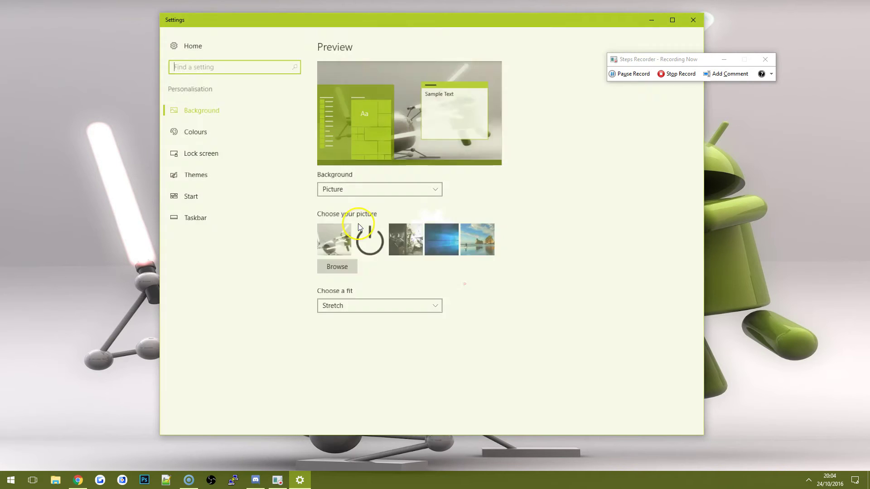
pyautogui.click(344, 267)
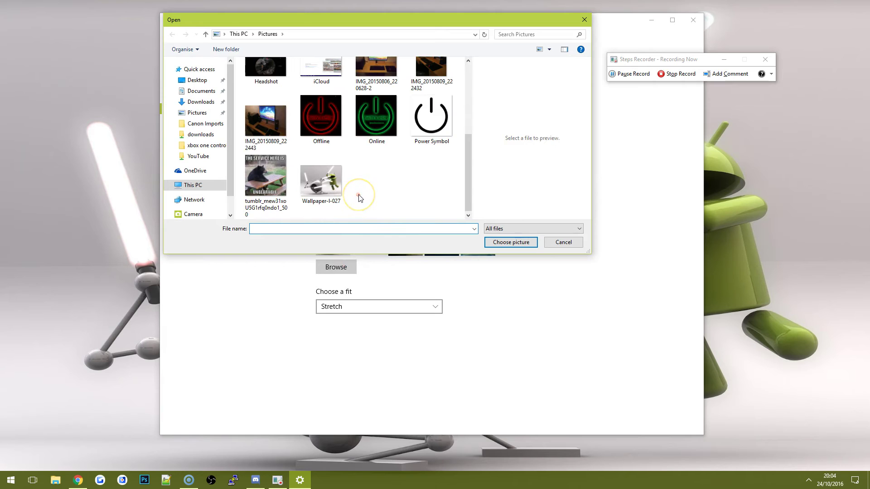
pyautogui.click(437, 133)
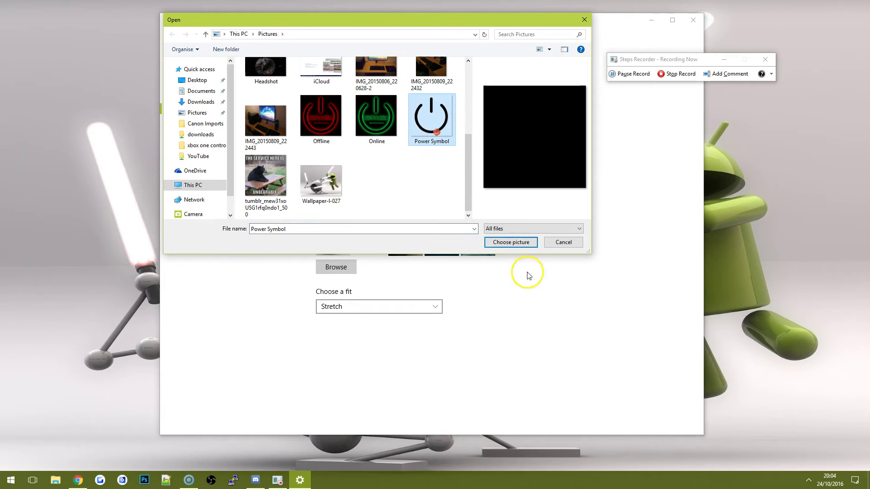
pyautogui.click(512, 243)
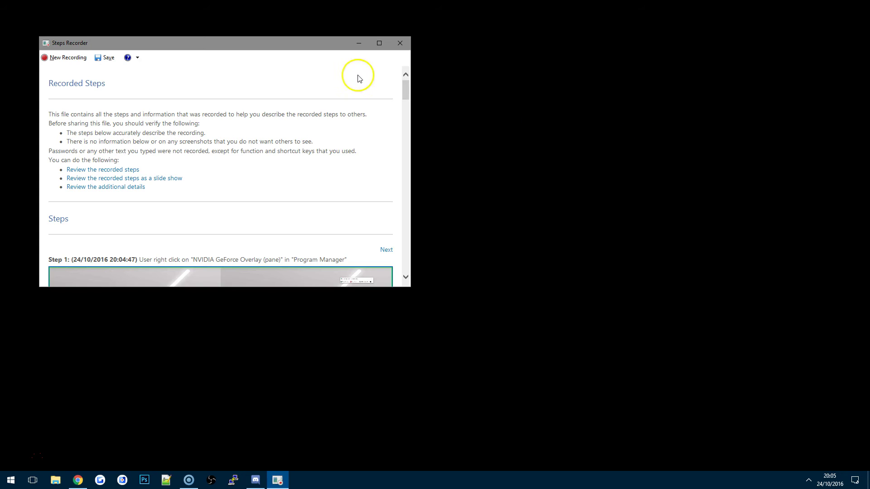
# Maximize the report and enlarge, then shrink, the Step 2 screenshot
pyautogui.click(379, 43)
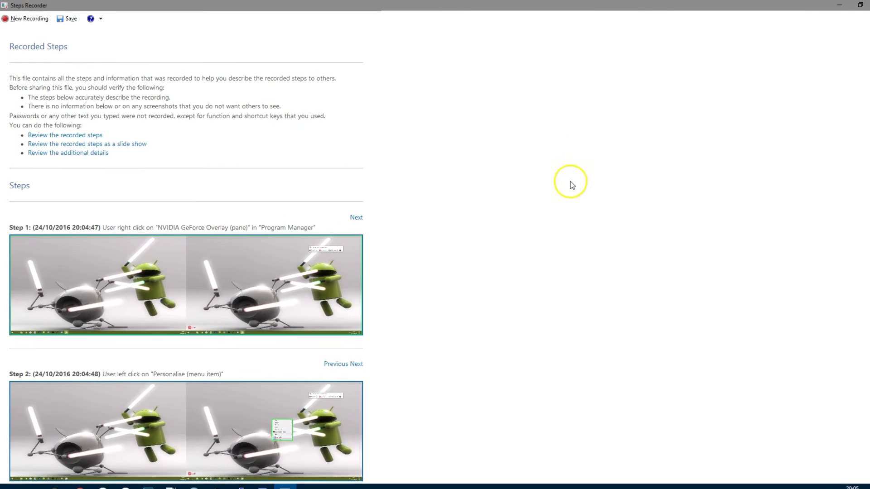
pyautogui.scroll(-1, 203, 178)
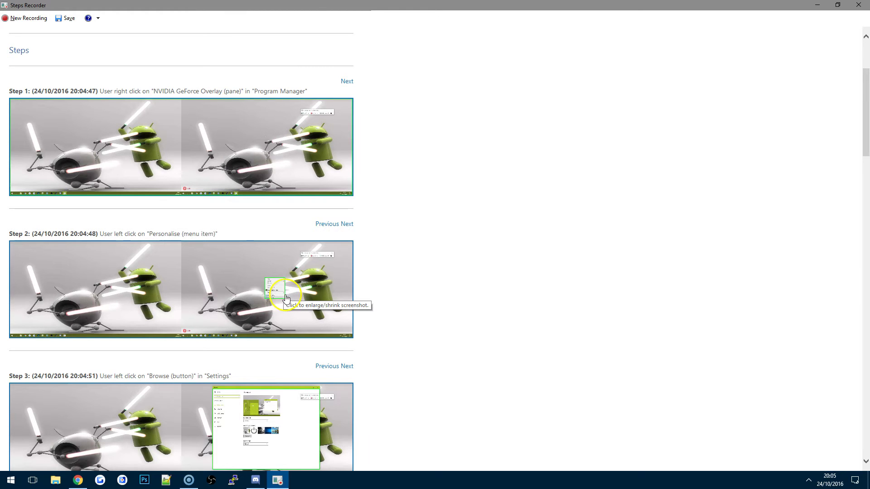
pyautogui.click(284, 295)
pyautogui.scroll(-14, 671, 329)
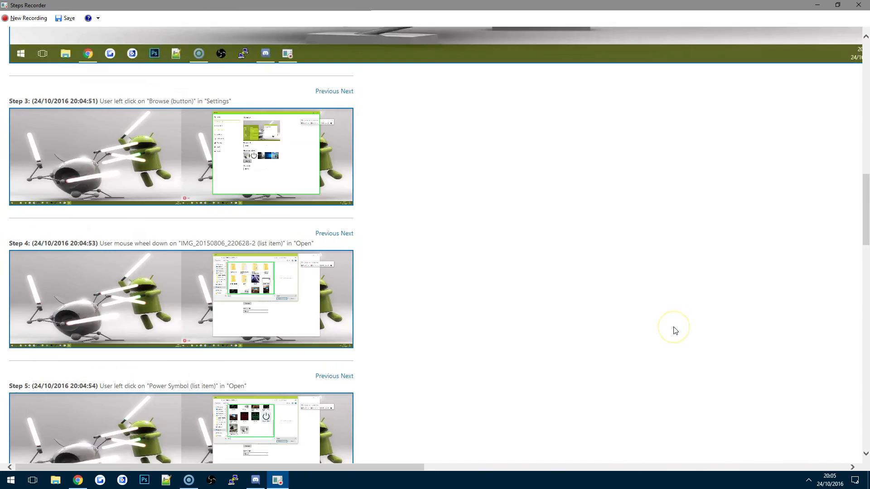
pyautogui.scroll(10, 673, 327)
pyautogui.moveTo(263, 466); pyautogui.dragTo(645, 454)
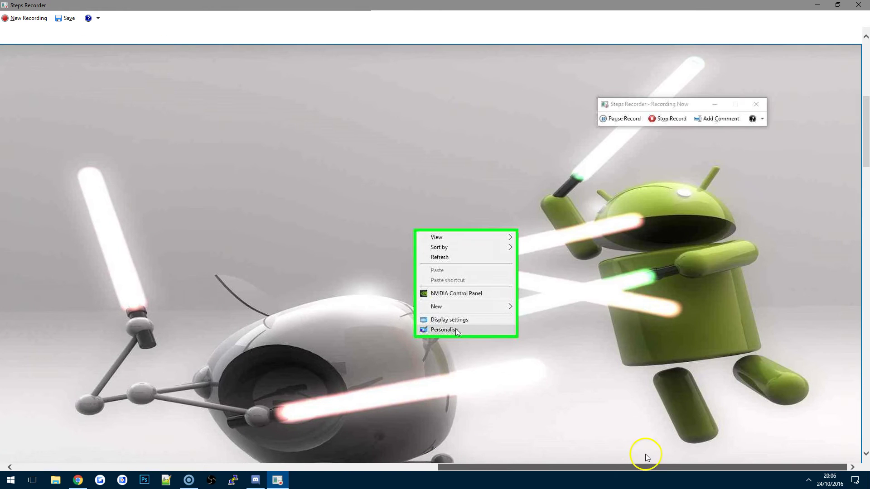
pyautogui.click(605, 315)
pyautogui.moveTo(478, 463); pyautogui.dragTo(32, 424)
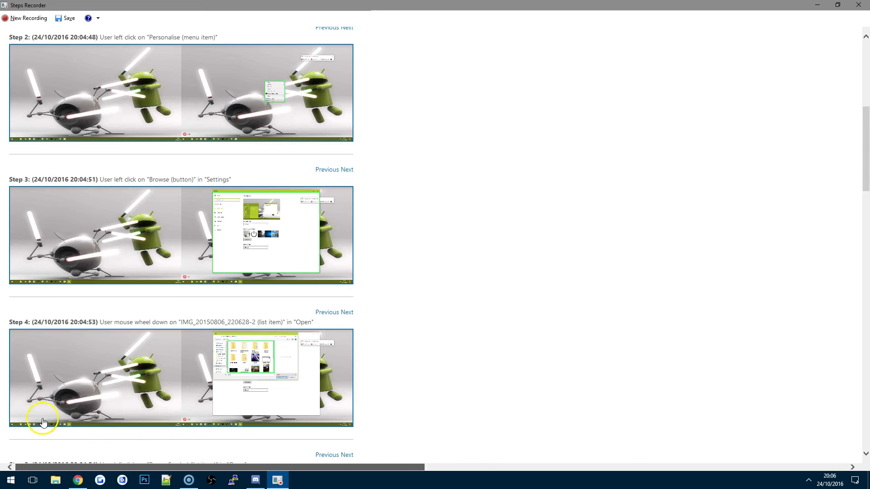
# Page forward through the recorded steps to Step 8 and the Additional Details
pyautogui.click(349, 170)
pyautogui.click(350, 174)
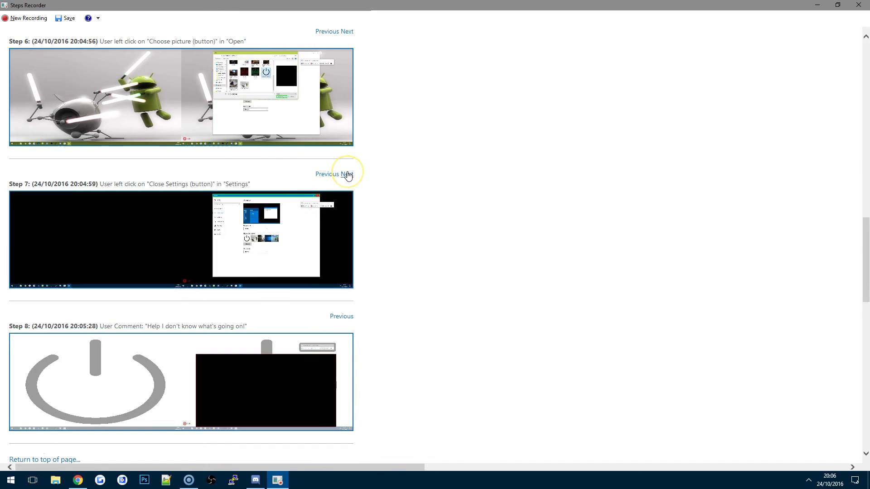
pyautogui.click(349, 175)
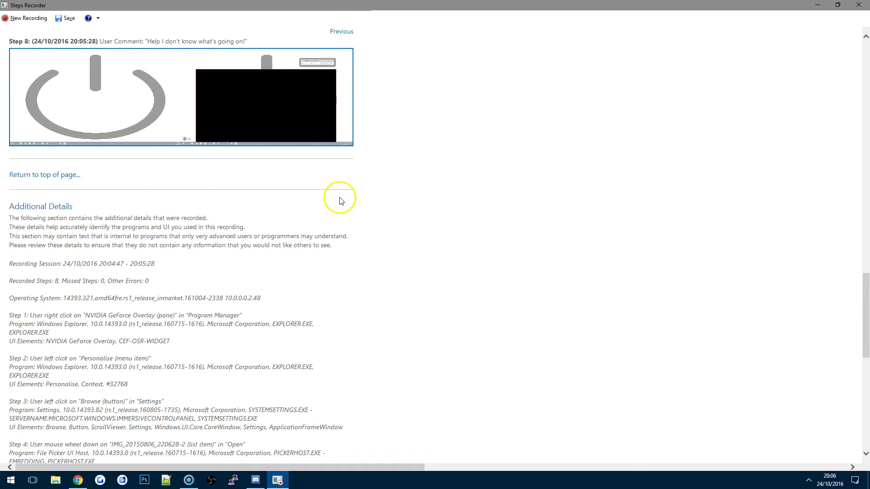
pyautogui.scroll(3, 340, 194)
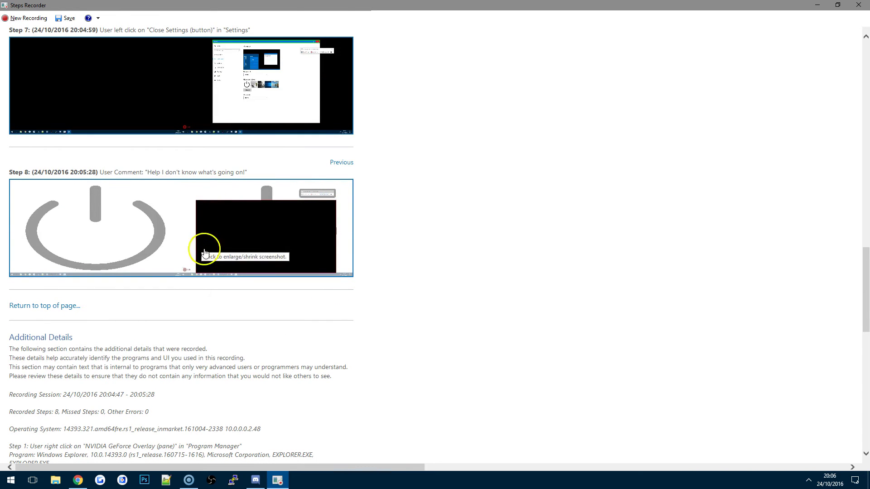
pyautogui.click(275, 206)
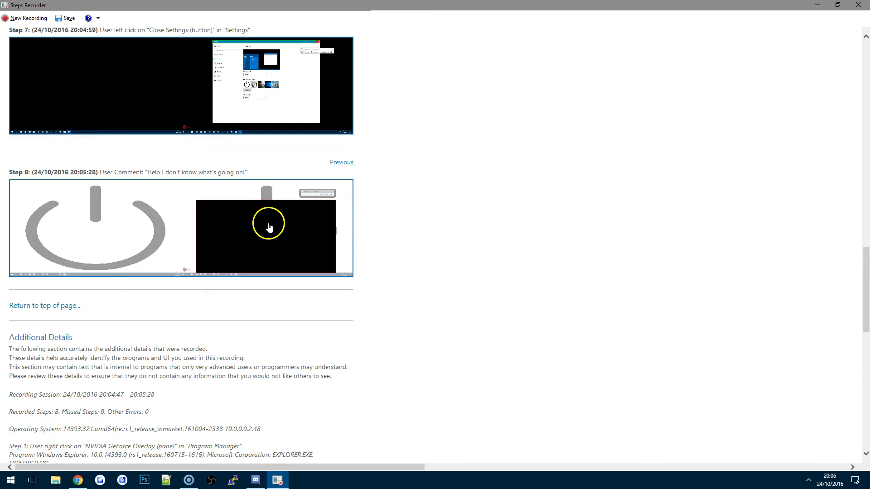
pyautogui.scroll(-3, 340, 258)
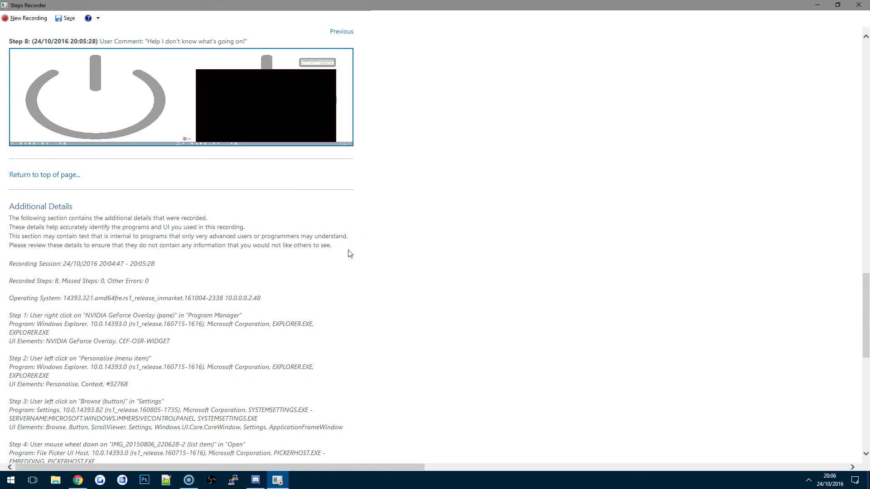
pyautogui.scroll(-3, 291, 260)
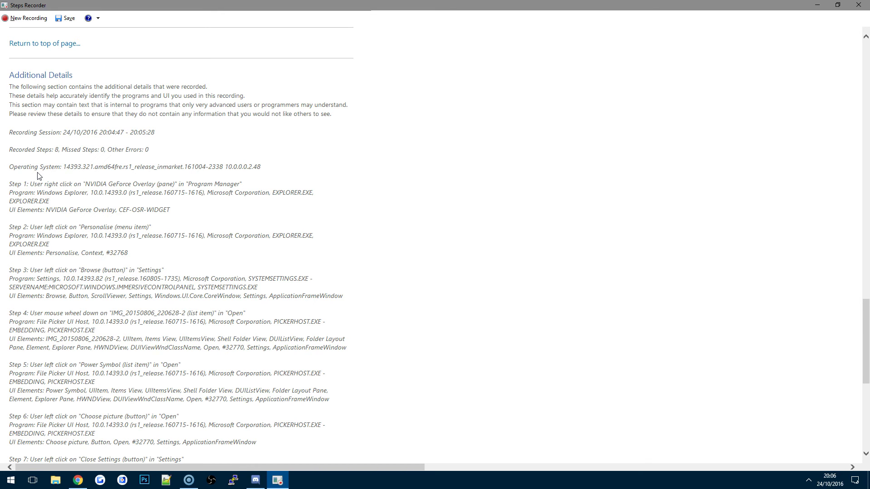
pyautogui.scroll(20, 355, 217)
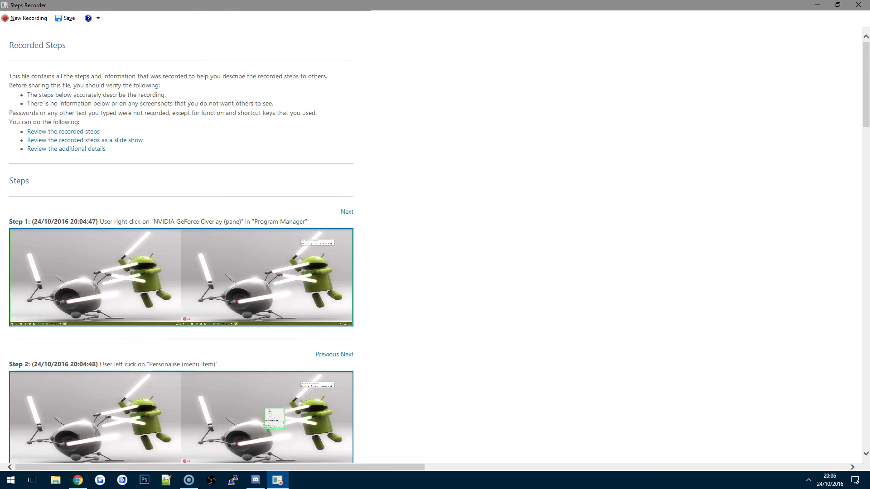
# Save the recording as helpme, a ZIP file on the Desktop
pyautogui.click(59, 21)
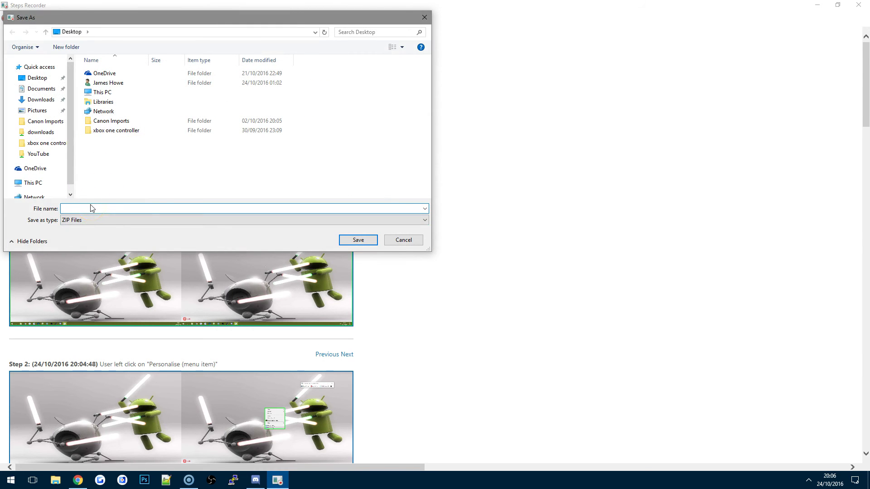
pyautogui.write('helpme')
pyautogui.click(357, 240)
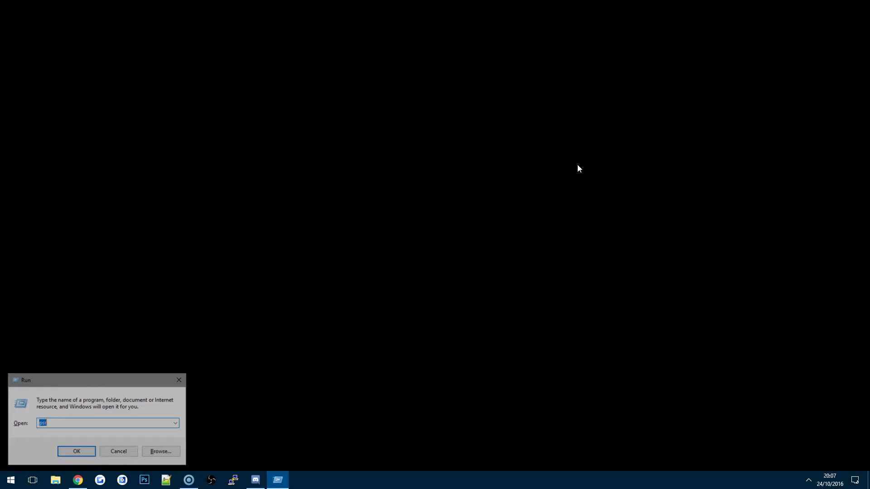
# Relaunch Steps Recorder with the psr command
pyautogui.press('Return')
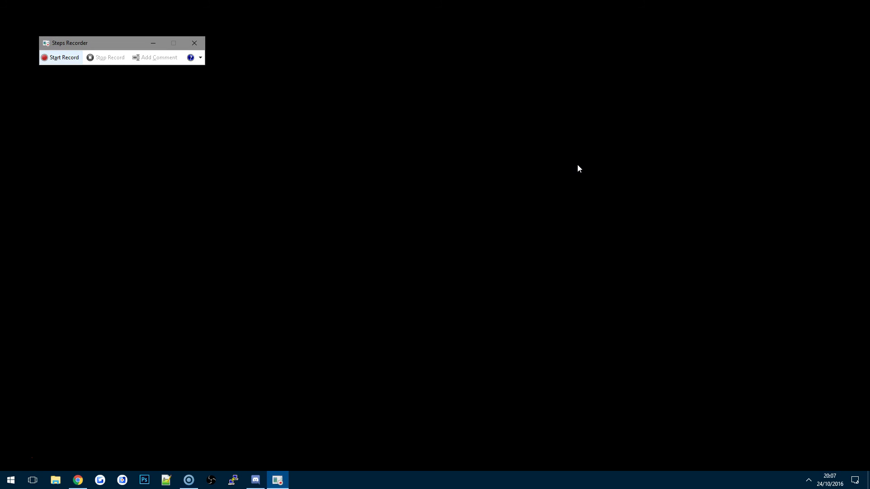